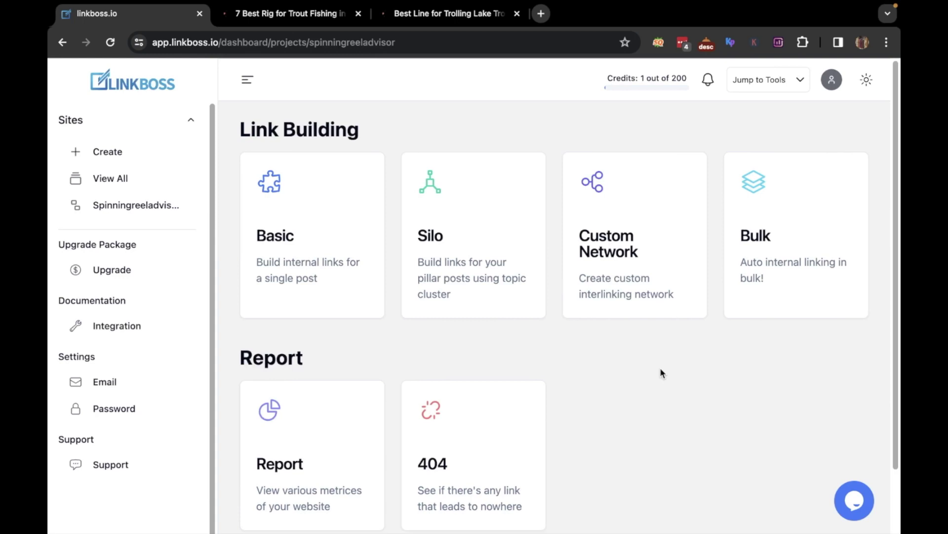
Step: In the single-post linking tool, submit the 7 Best Rig for Trout Fishing article URL as the target post
left_click(339, 263)
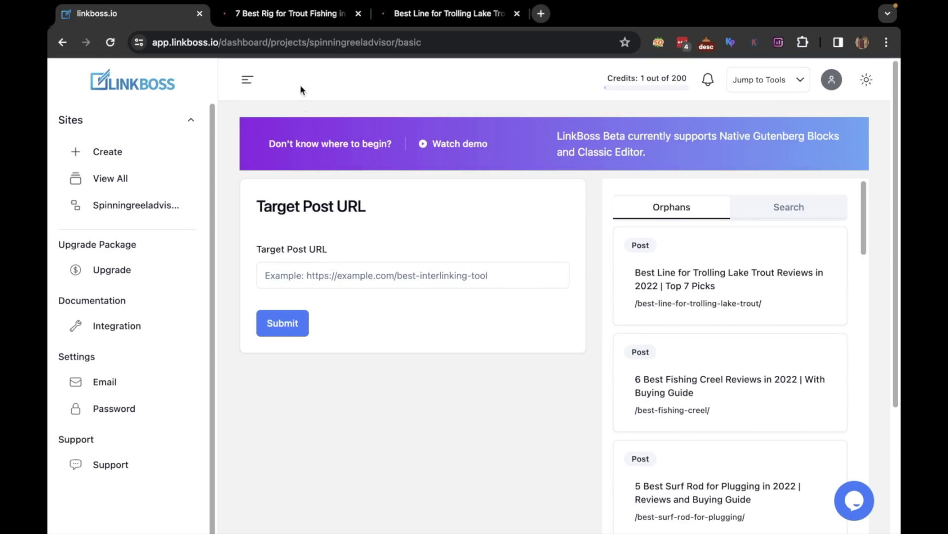
left_click(298, 19)
left_click(299, 43)
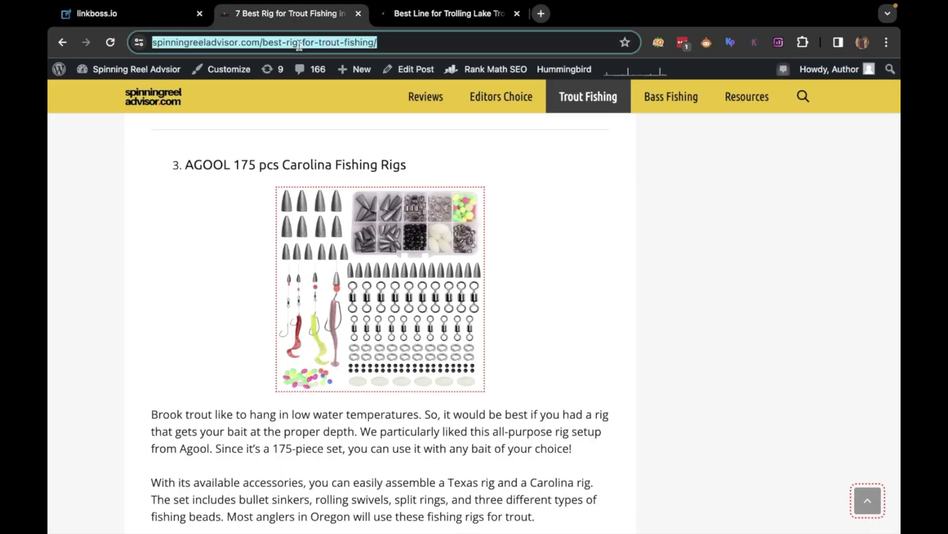
key("ctrl+c")
left_click(114, 13)
left_click(337, 277)
key("ctrl+v")
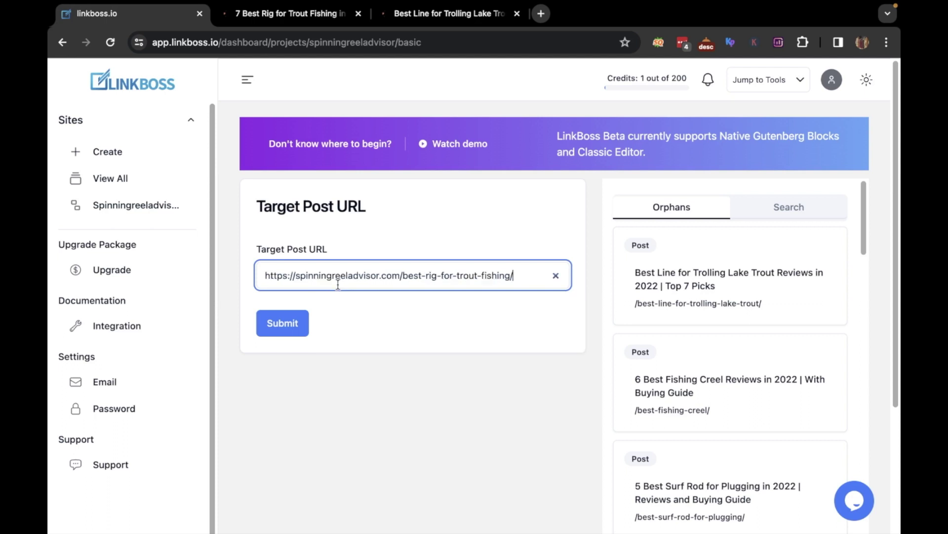
left_click(288, 322)
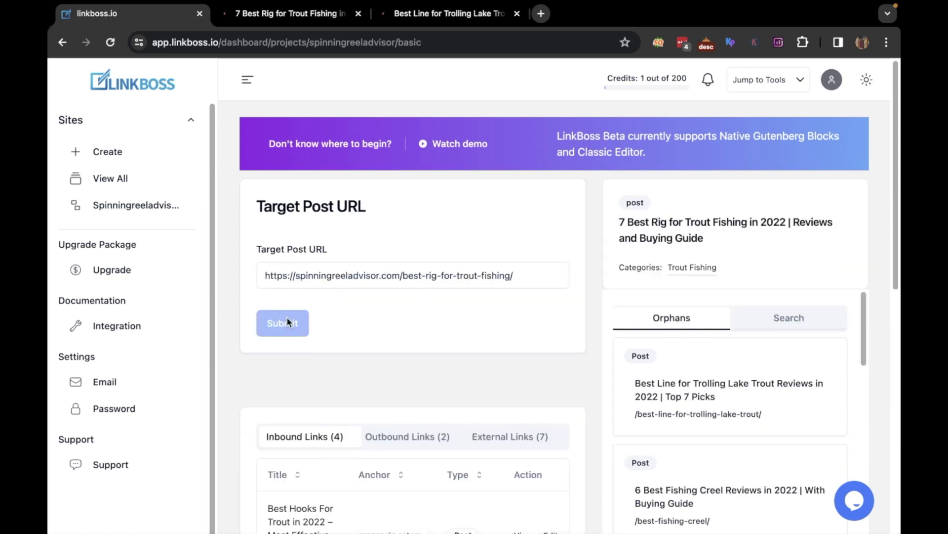
Step: Scroll past the Inbound Links table to the 'Choose Article to Interlink' suggestions
scroll(286, 323, "down", 2)
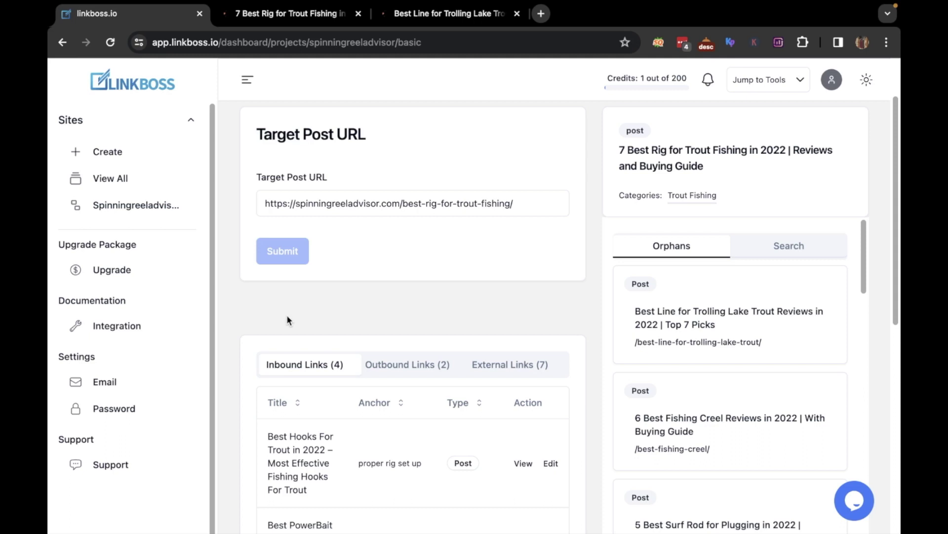
scroll(287, 316, "down", 5)
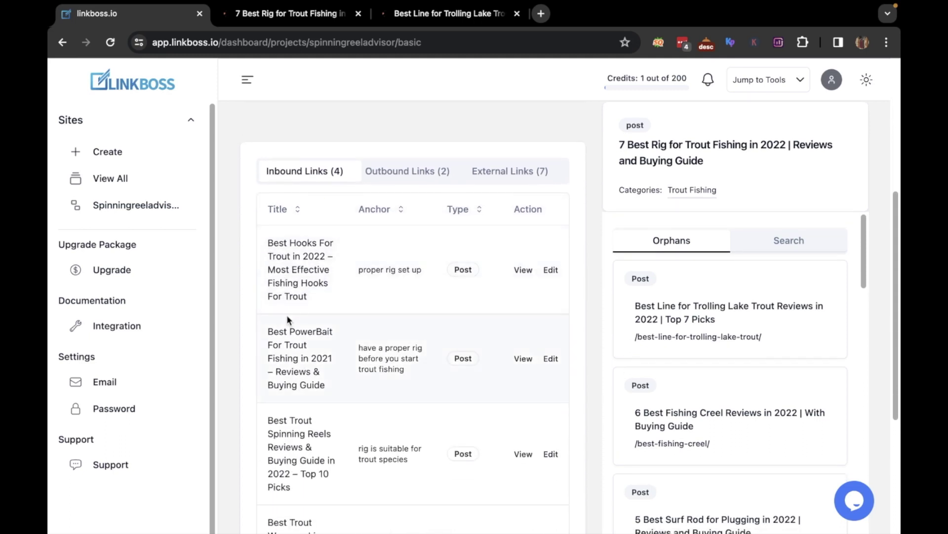
scroll(287, 319, "down", 2)
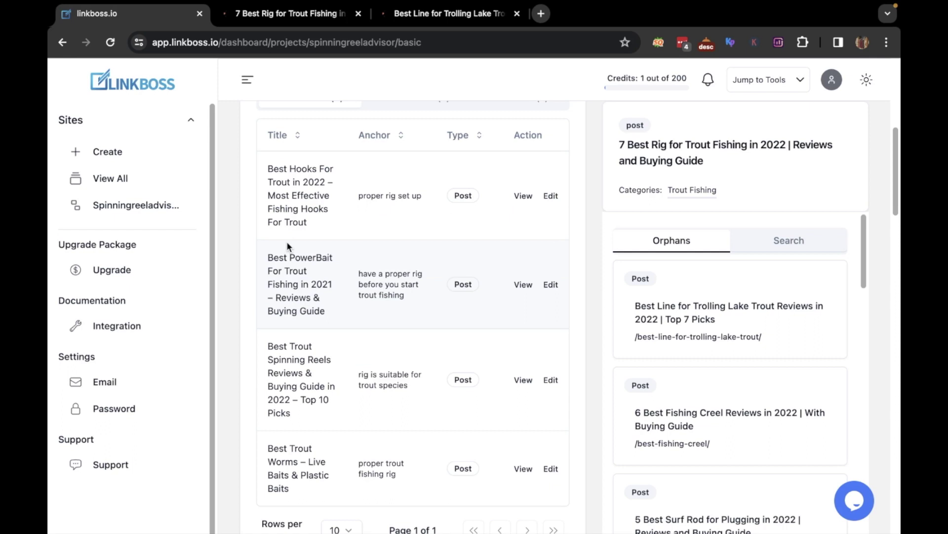
scroll(286, 241, "down", 8)
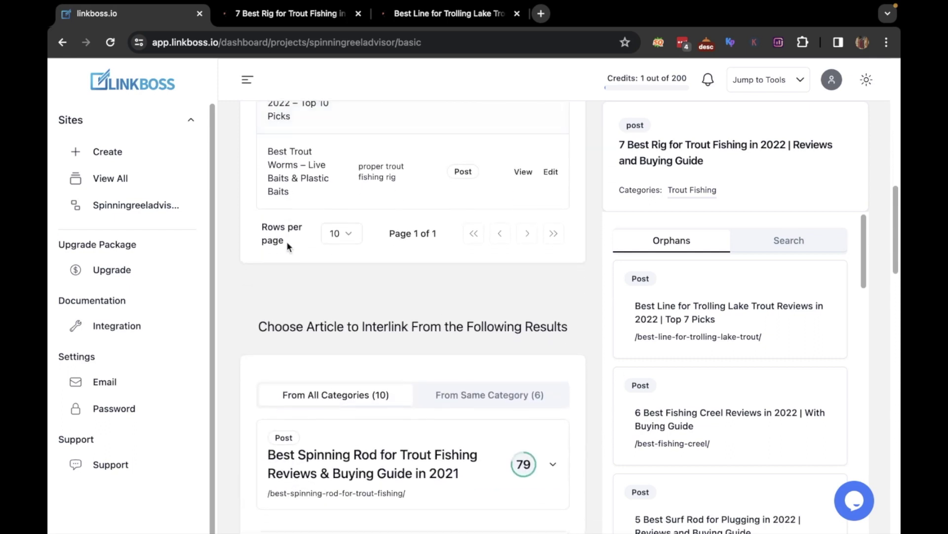
scroll(287, 241, "down", 7)
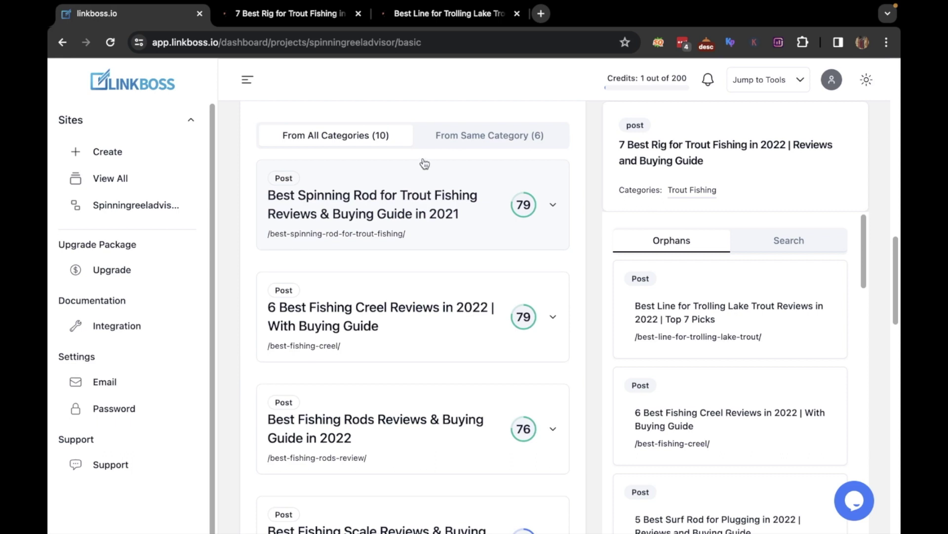
Step: Filter suggestions to From Same Category and expand the Best Spinning Rod for Trout Fishing card
left_click(482, 137)
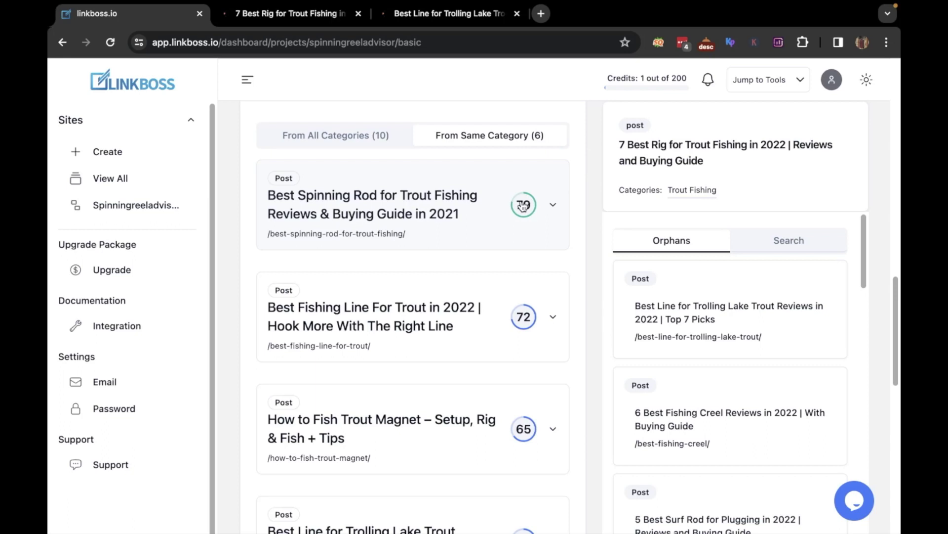
scroll(524, 205, "down", 1)
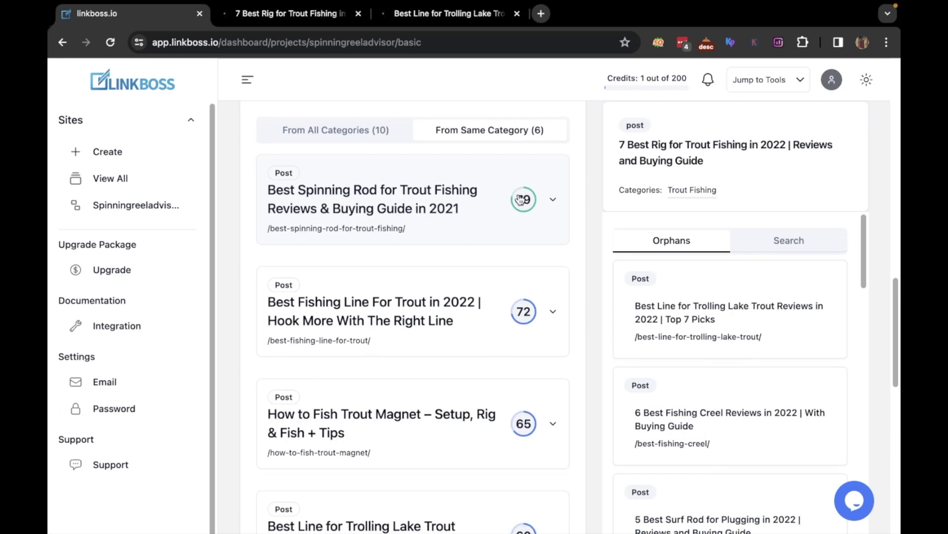
left_click(390, 207)
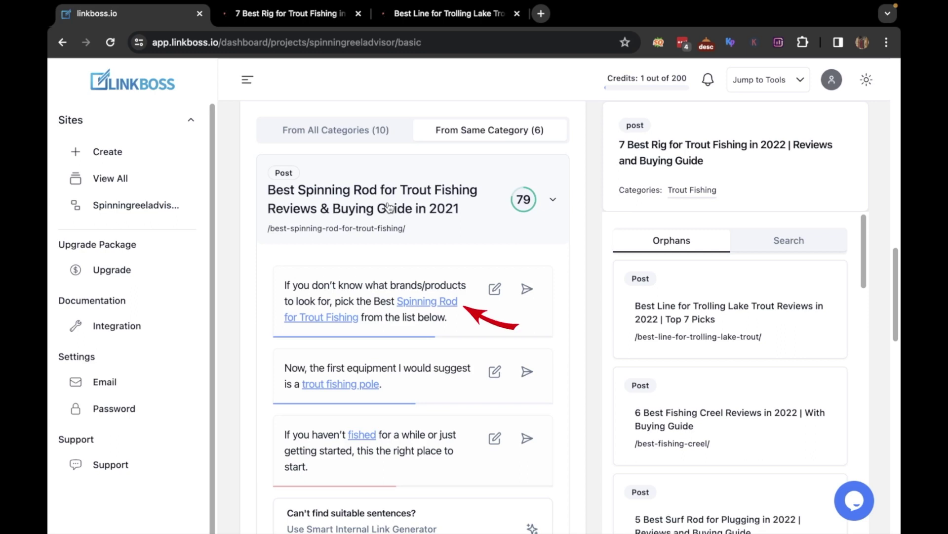
Step: Save and send the 'trout fishing rig' sentence, linking the rig article, into the spinning rod post
left_click(389, 207)
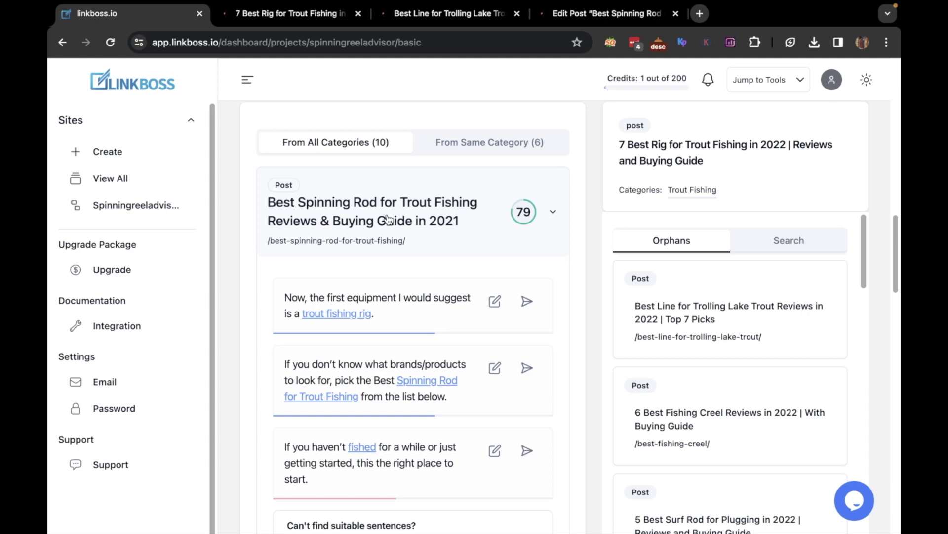
left_click(495, 301)
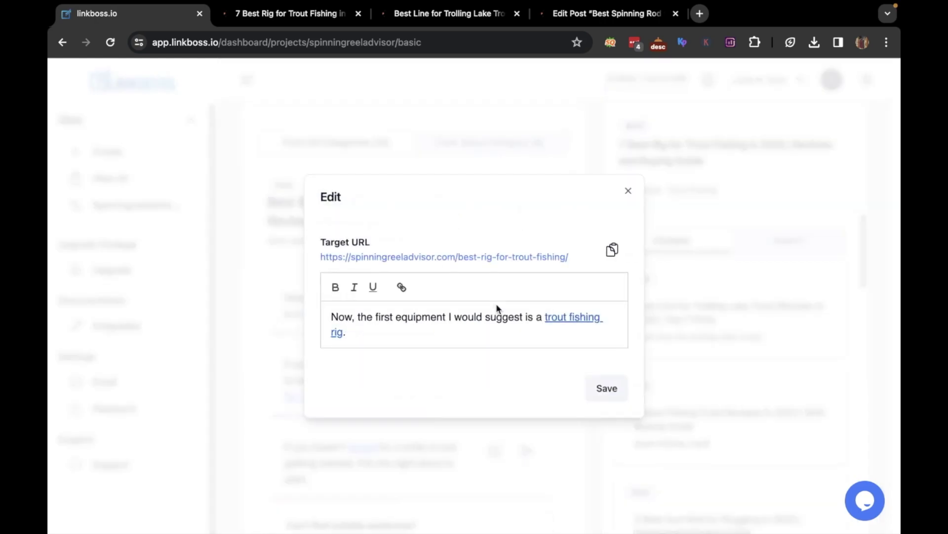
left_click(602, 389)
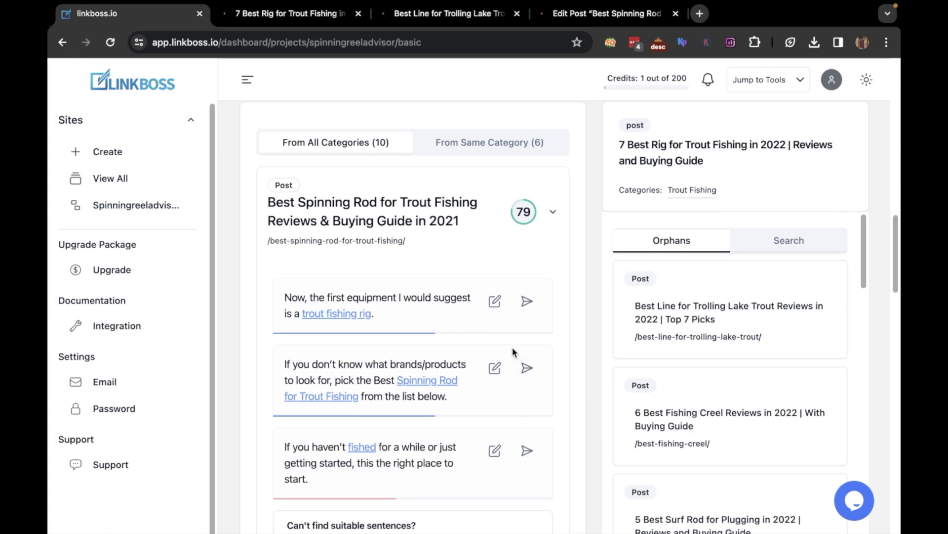
left_click(527, 304)
left_click(598, 324)
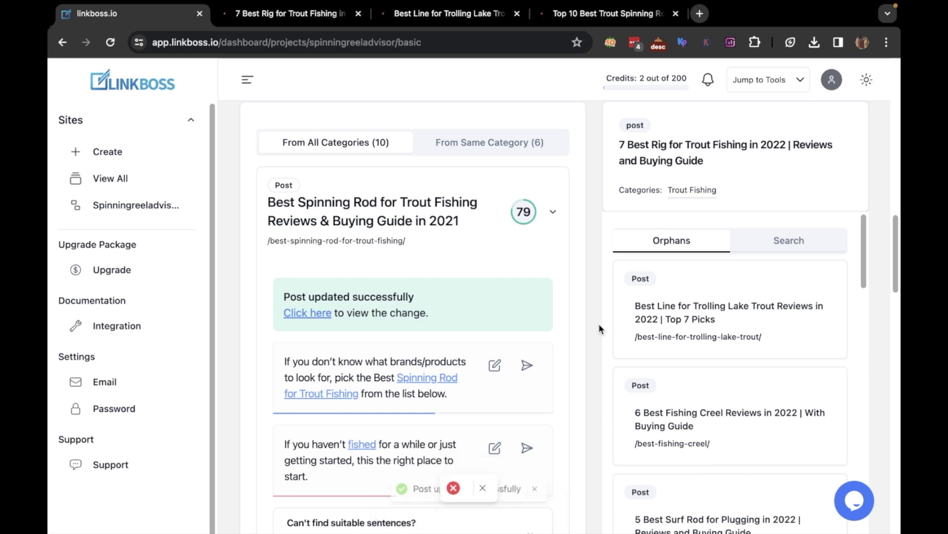
Step: Check the trout fishing rig link in the spinning rod post's WordPress editor, then return to LinkBoss
left_click(326, 313)
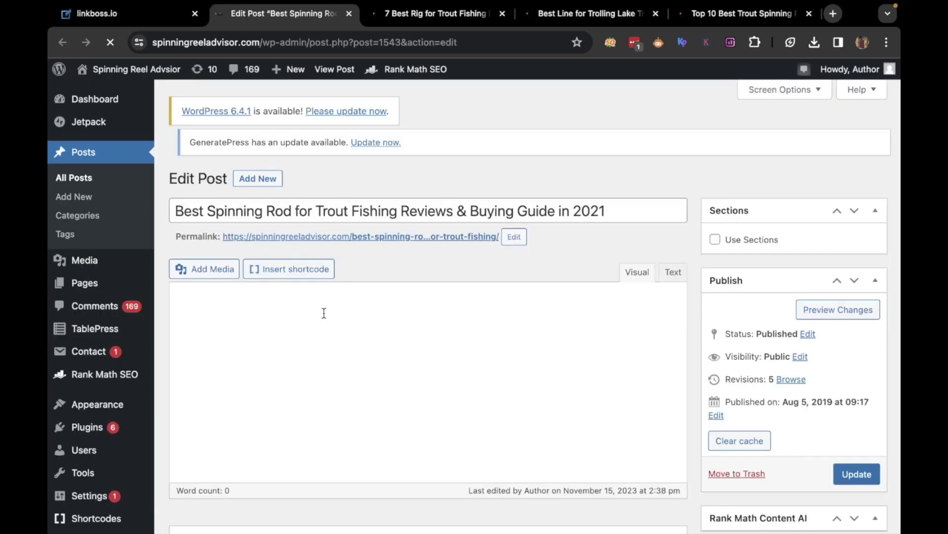
scroll(324, 312, "down", 1)
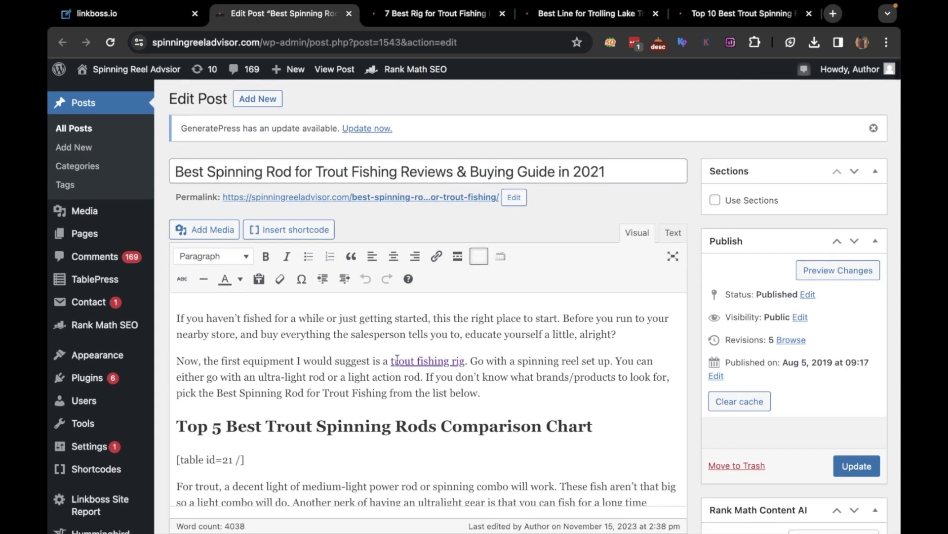
left_click(117, 17)
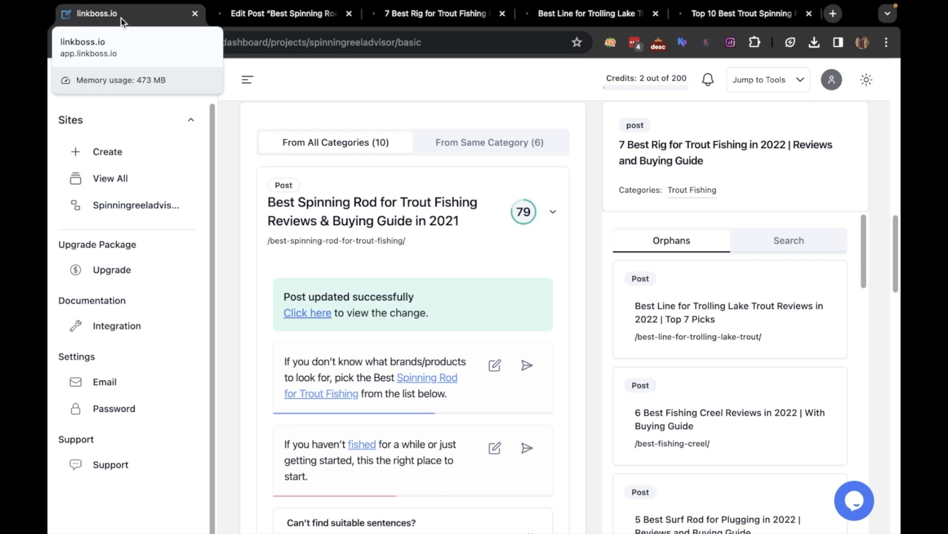
Step: Target the orphan post Best Line for Trolling Lake Trout and view its 0 inbound, 1 outbound, 7 external links
left_click(702, 320)
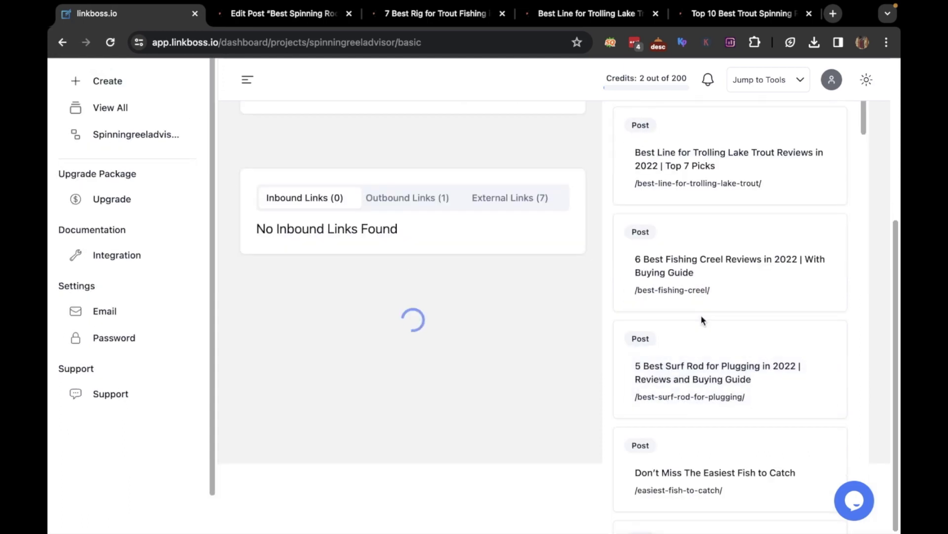
scroll(583, 330, "up", 3)
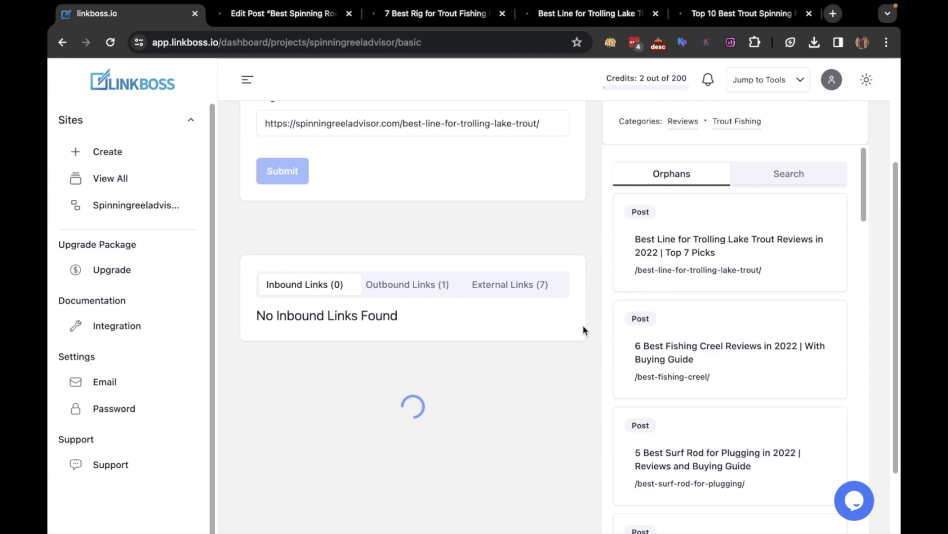
scroll(474, 418, "up", 6)
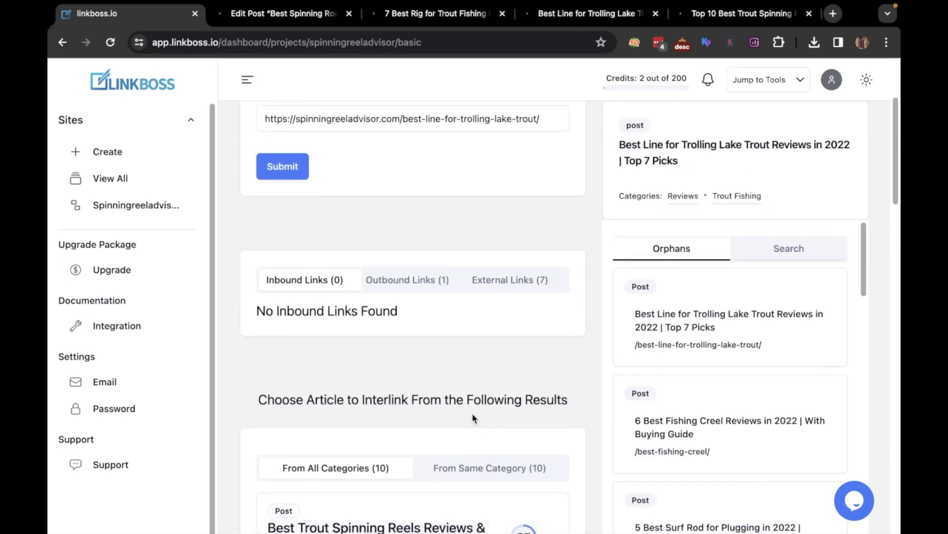
scroll(539, 324, "down", 3)
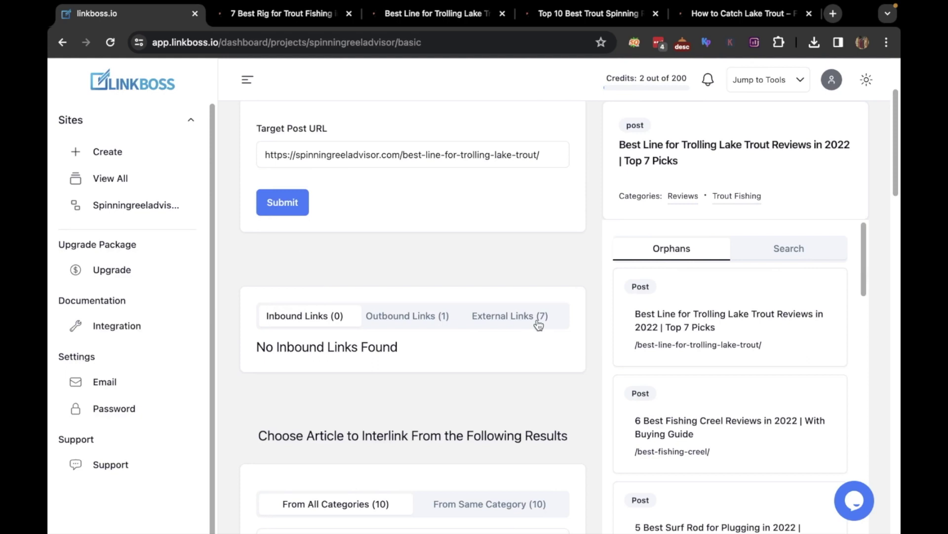
Step: Scroll the suggestions to How to Catch Lake Trout (score 56) and open that article
scroll(539, 324, "down", 6)
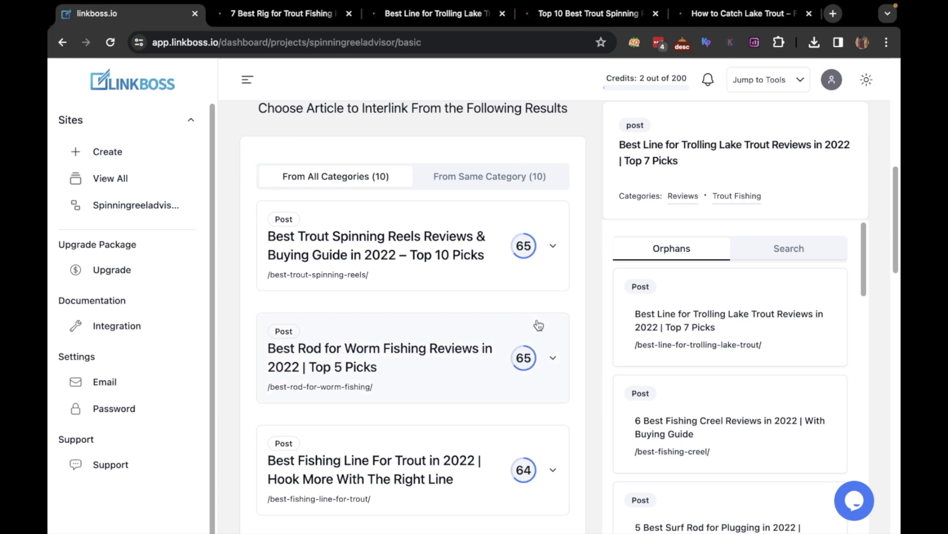
scroll(538, 325, "down", 3)
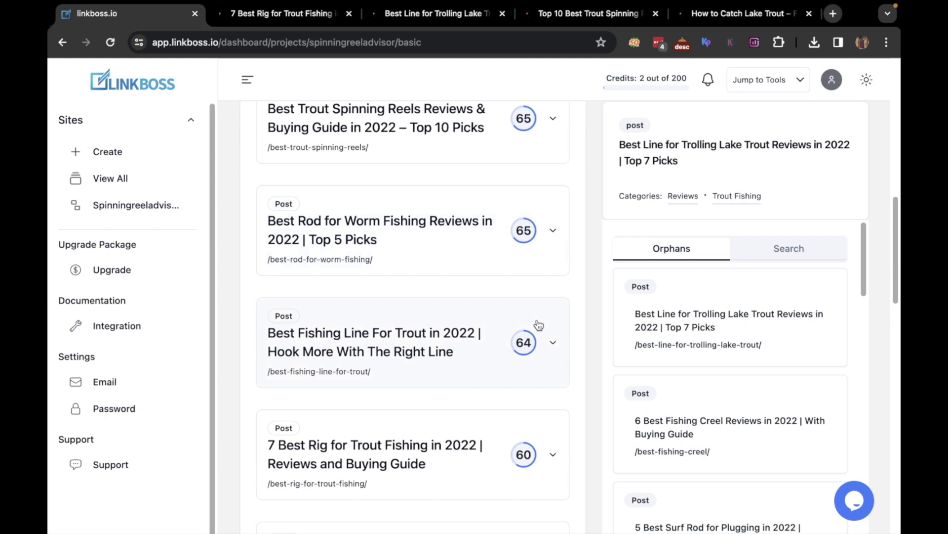
scroll(539, 324, "down", 4)
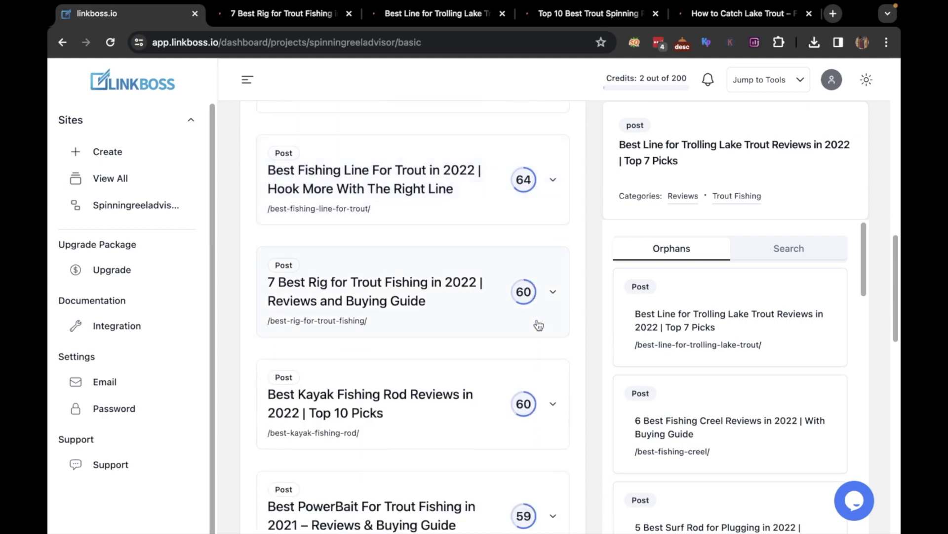
scroll(538, 325, "down", 7)
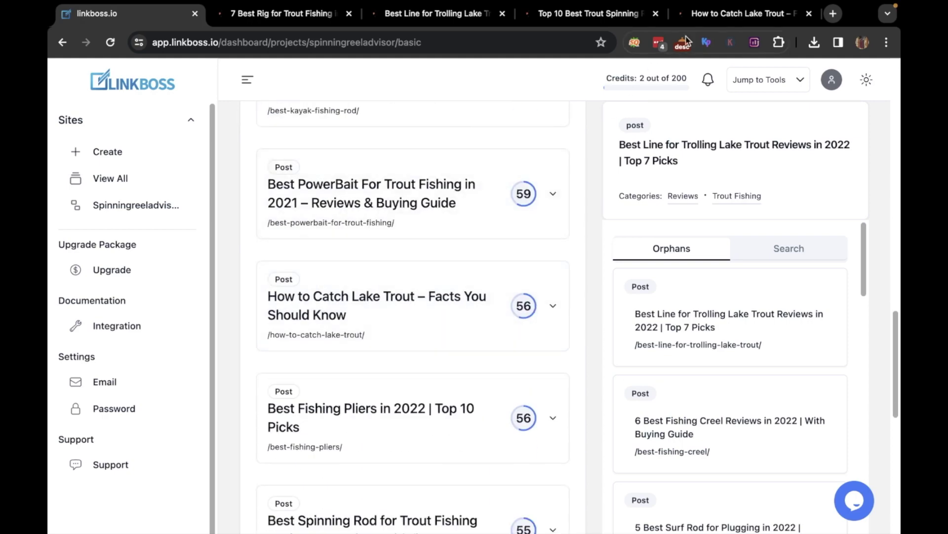
left_click(710, 17)
Step: Submit the How to Catch Lake Trout article URL in the Source URL field as a custom source
left_click(411, 45)
key("super+a")
key("super+c")
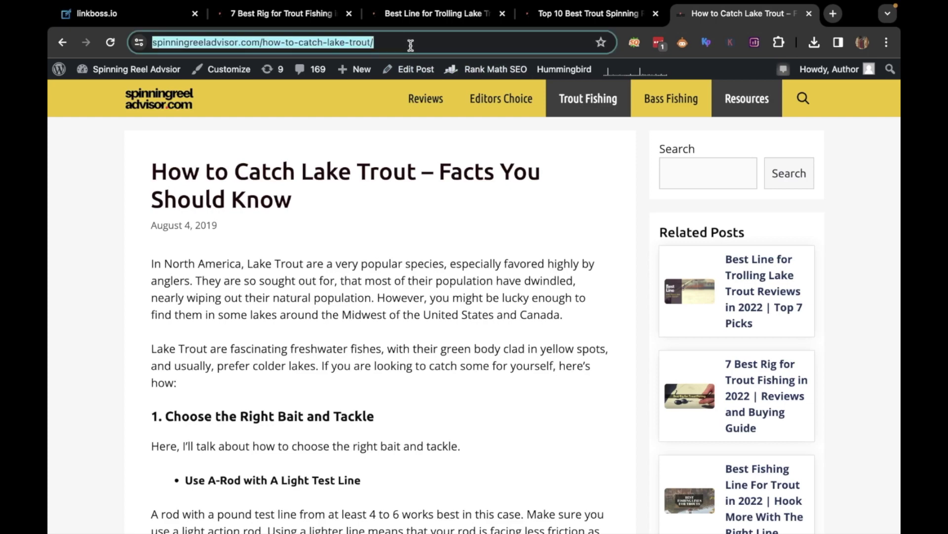
left_click(88, 20)
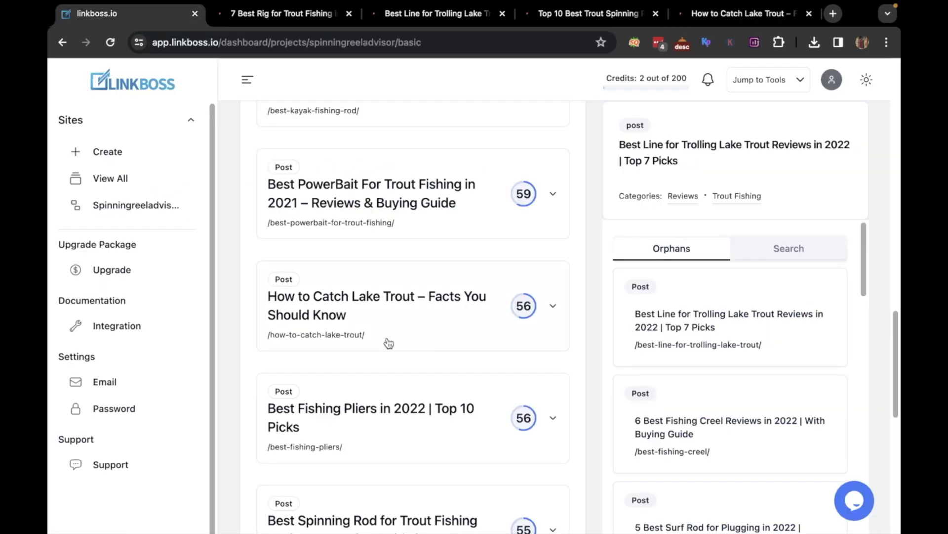
scroll(389, 342, "down", 3)
scroll(388, 341, "down", 5)
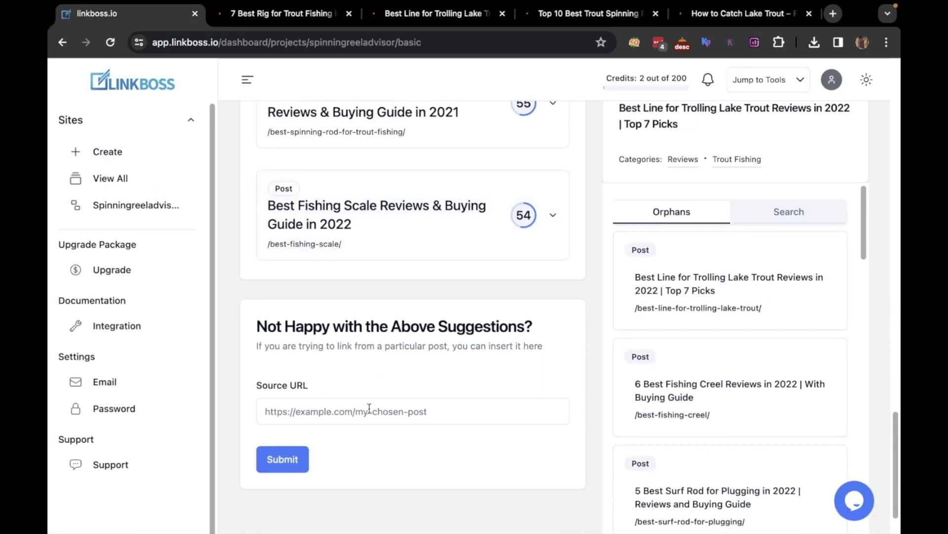
left_click(367, 415)
key("super+v")
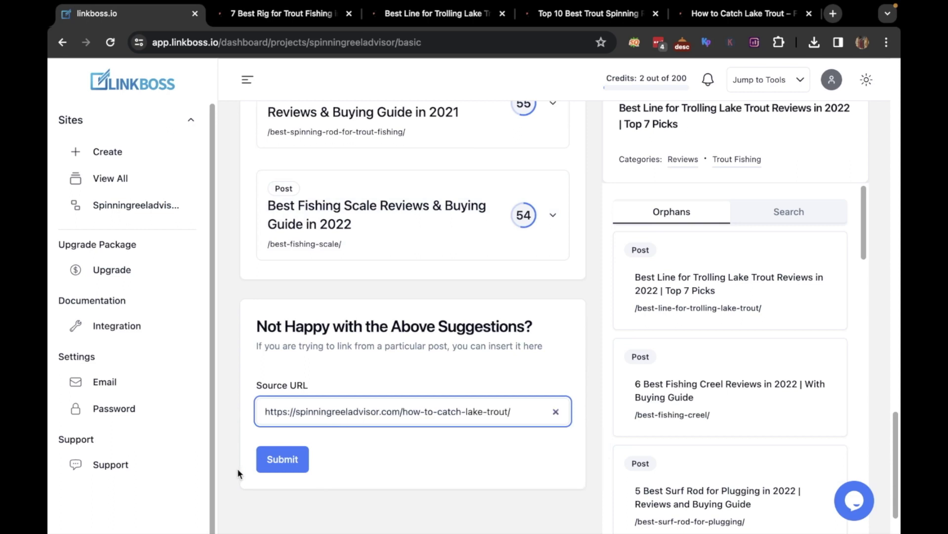
left_click(270, 463)
scroll(269, 464, "down", 5)
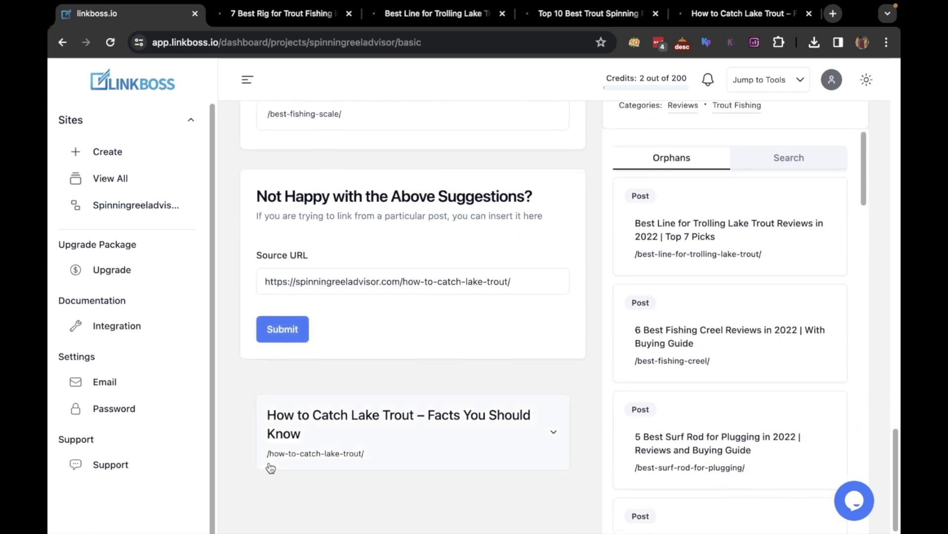
Step: Expand the How to Catch Lake Trout card to show its three candidate sentences with Lake Trout anchors
left_click(346, 443)
scroll(346, 443, "down", 2)
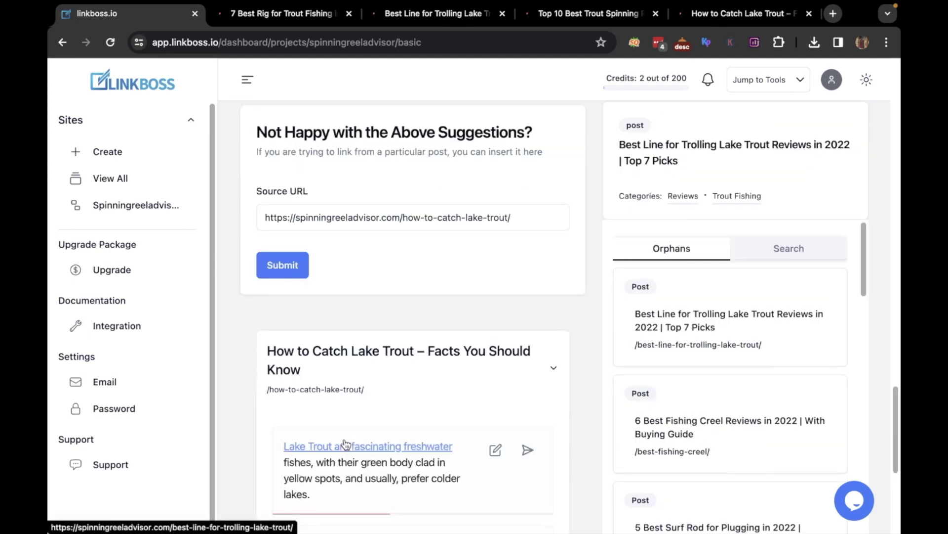
scroll(346, 443, "down", 5)
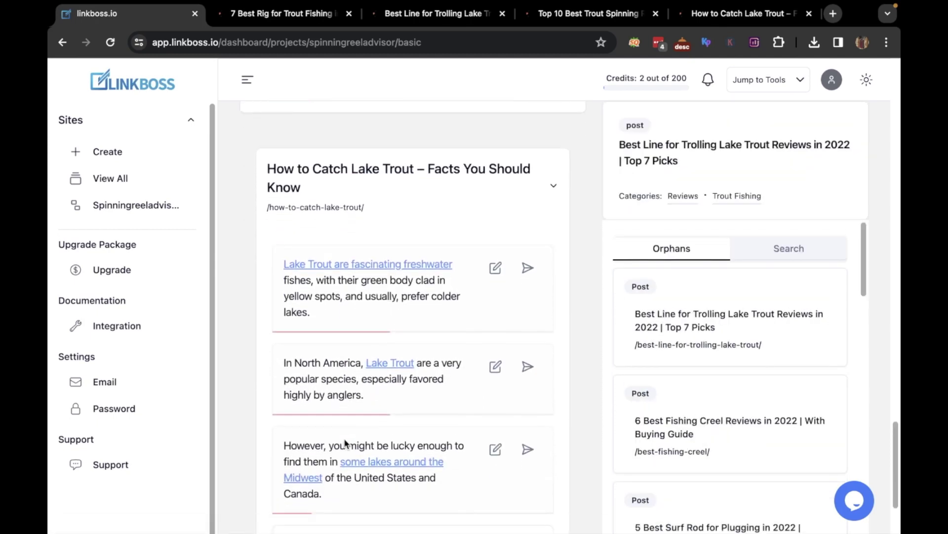
scroll(346, 443, "down", 2)
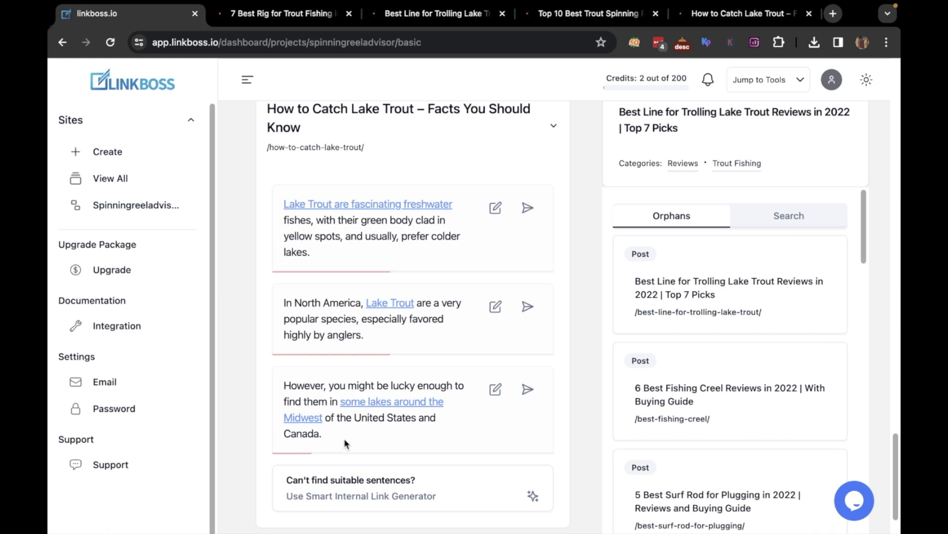
scroll(346, 443, "down", 2)
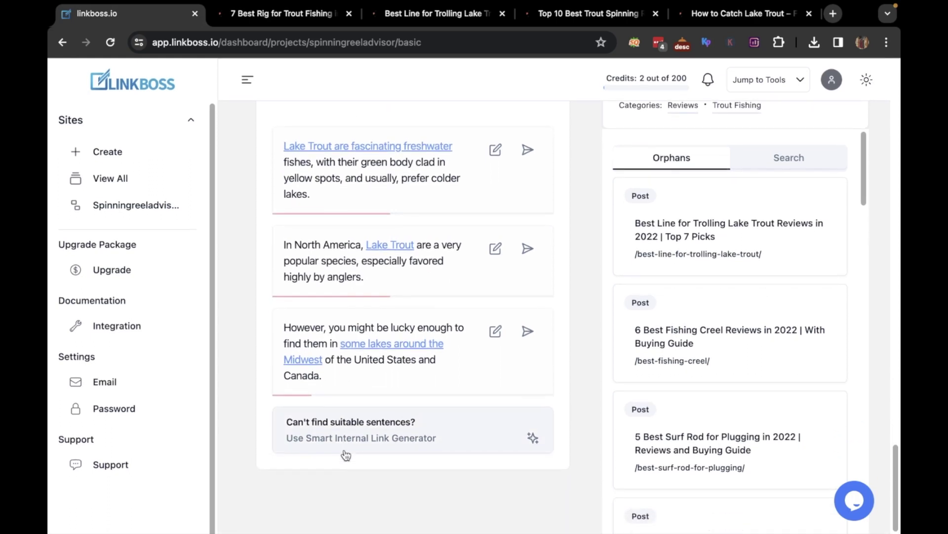
Step: Generate a heading for a new section in the Smart Internal Link Generator
left_click(349, 428)
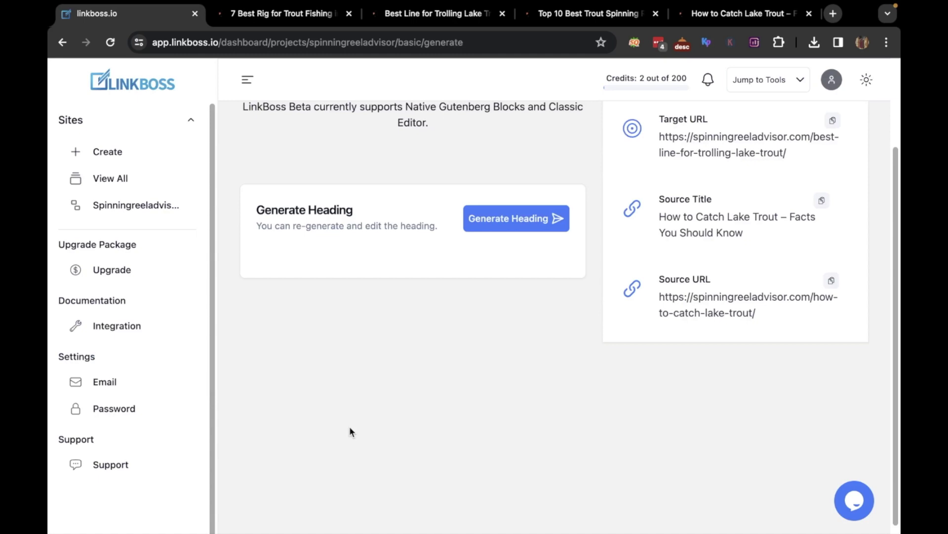
left_click(541, 227)
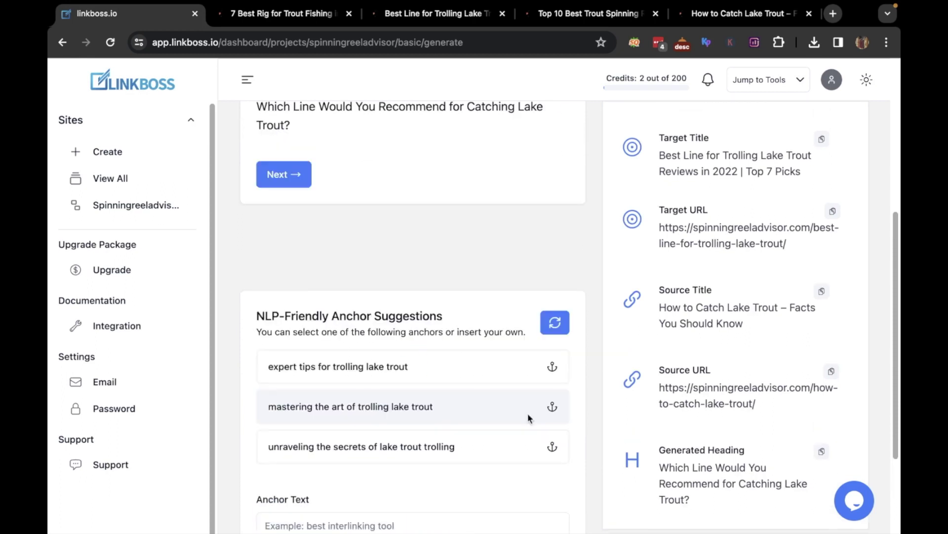
scroll(528, 417, "up", 4)
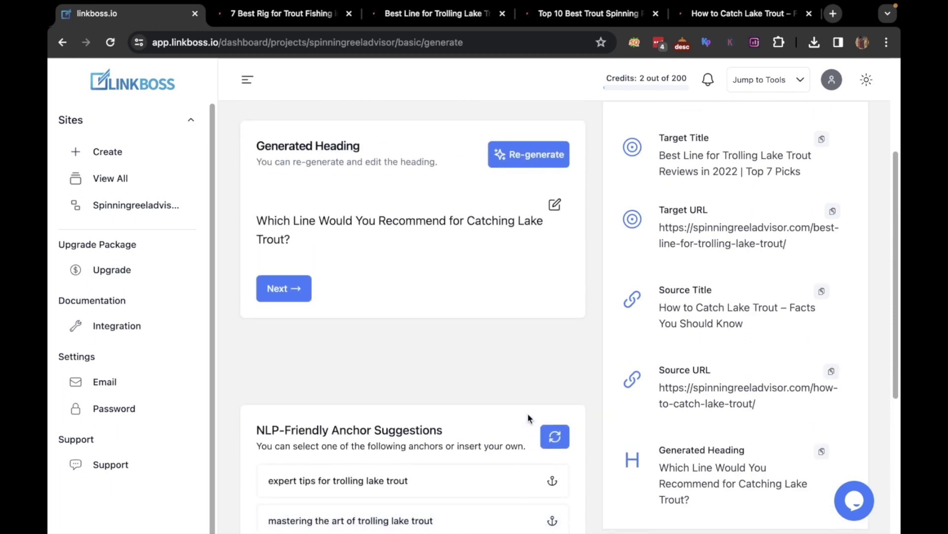
scroll(528, 418, "up", 1)
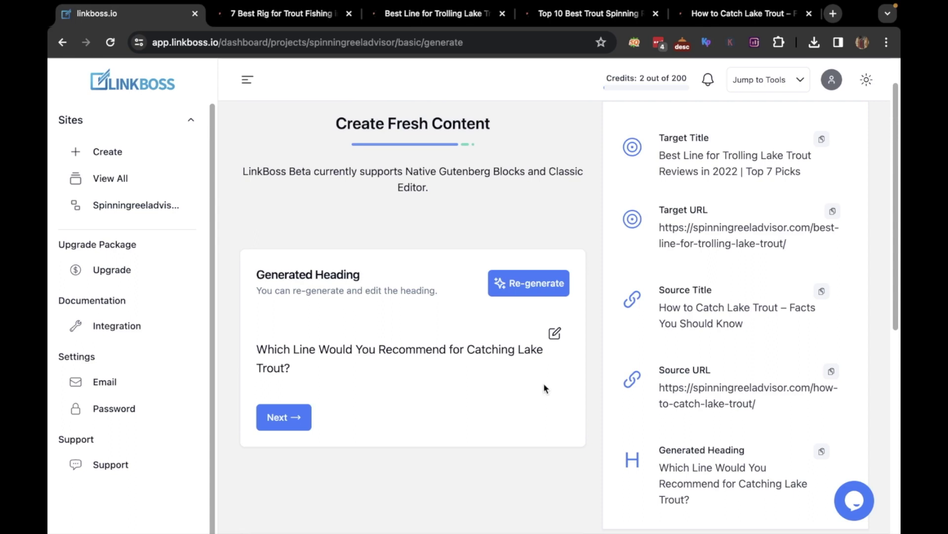
Step: Review the heading 'Which Line Would You Recommend for Catching Lake Trout?' and its three anchor suggestions
left_click(556, 334)
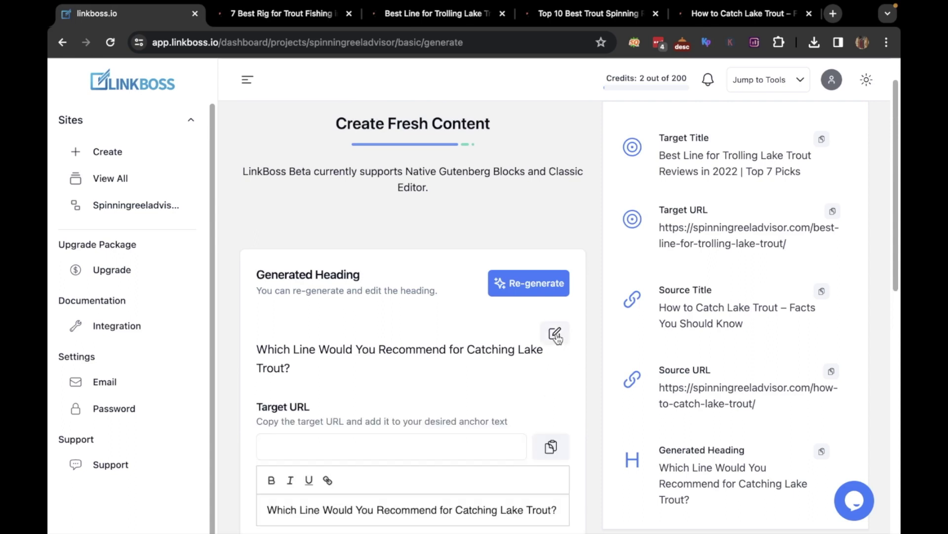
scroll(469, 404, "down", 3)
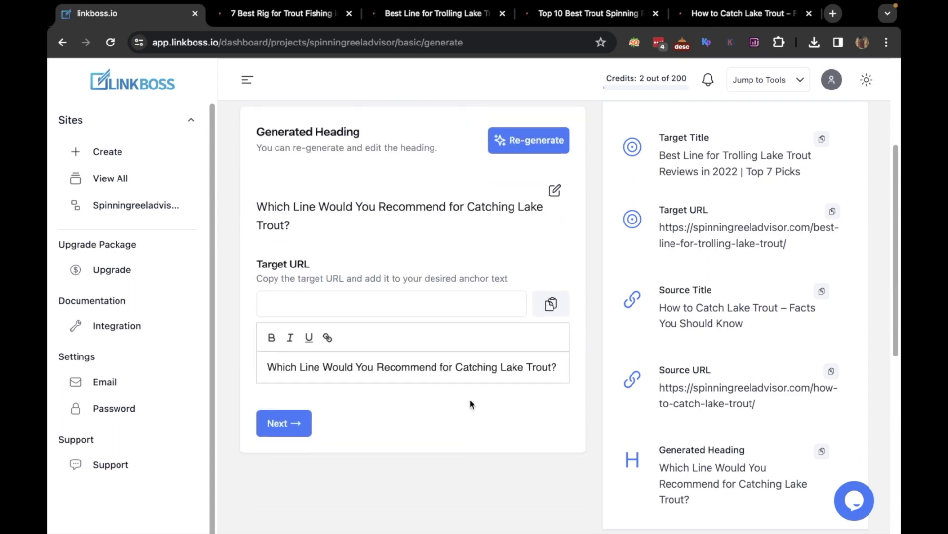
scroll(469, 404, "down", 5)
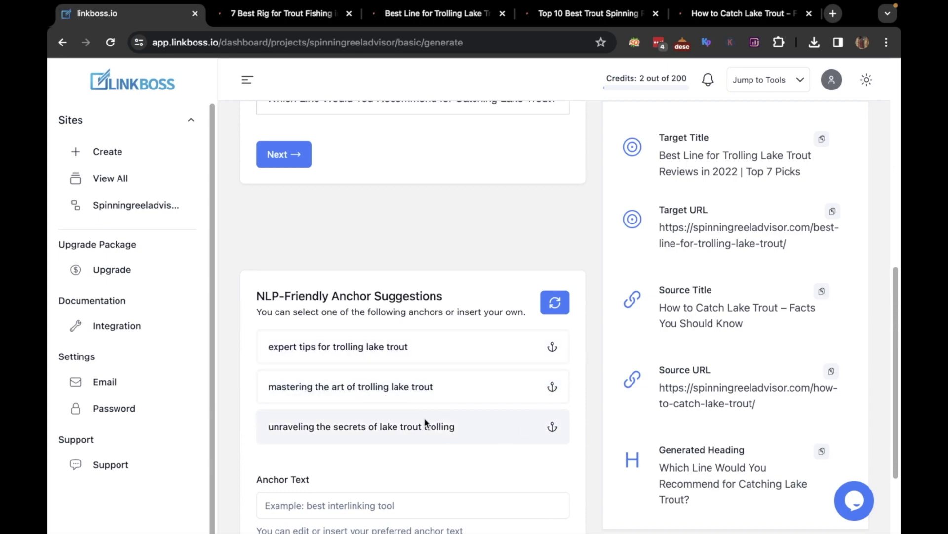
scroll(418, 386, "up", 3)
scroll(414, 383, "up", 3)
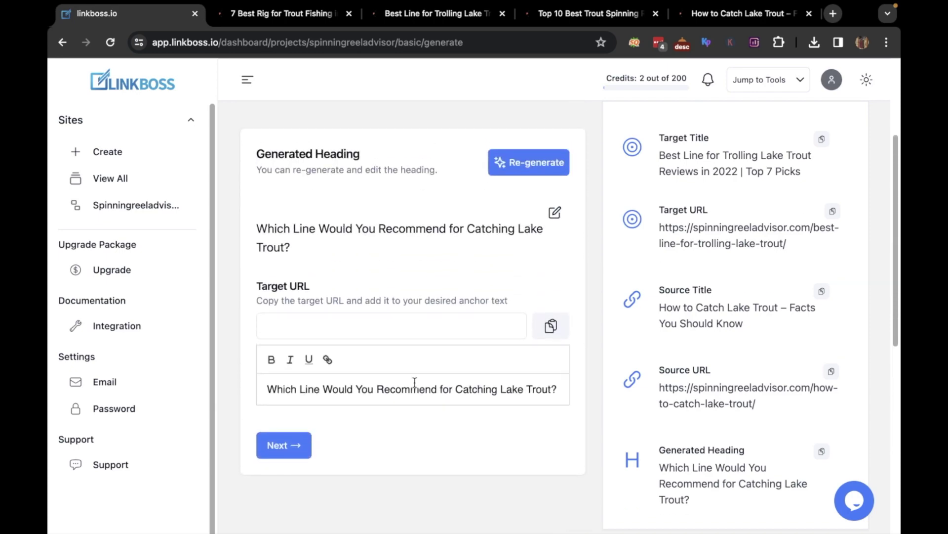
scroll(381, 314, "down", 6)
scroll(381, 313, "down", 1)
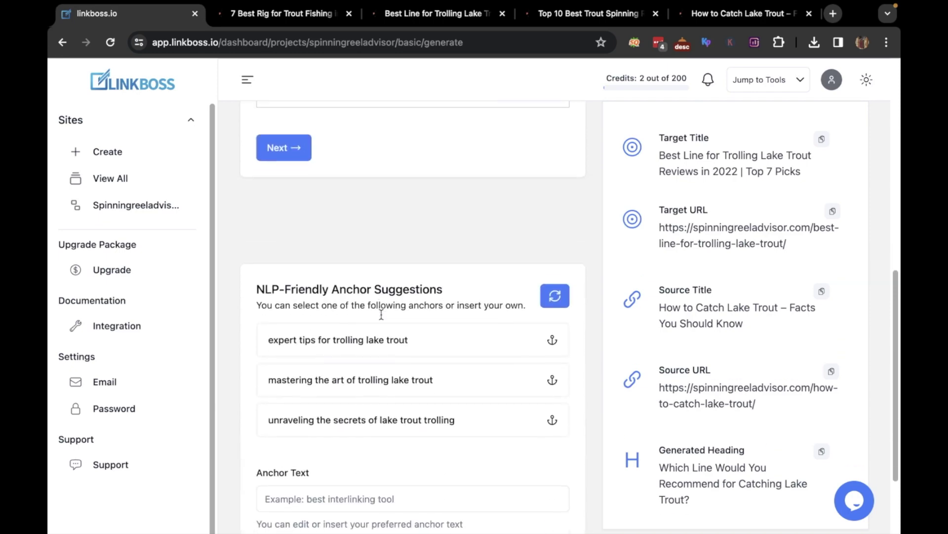
Step: Generate a braided-line paragraph for lake trout linking the anchor 'expert tips for trolling lake trout'
left_click(389, 336)
scroll(387, 373, "down", 2)
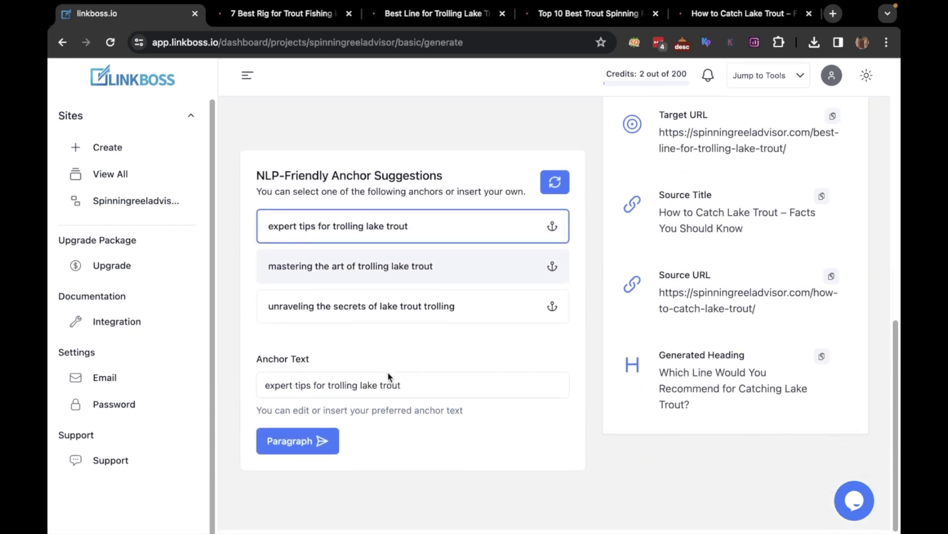
left_click(299, 444)
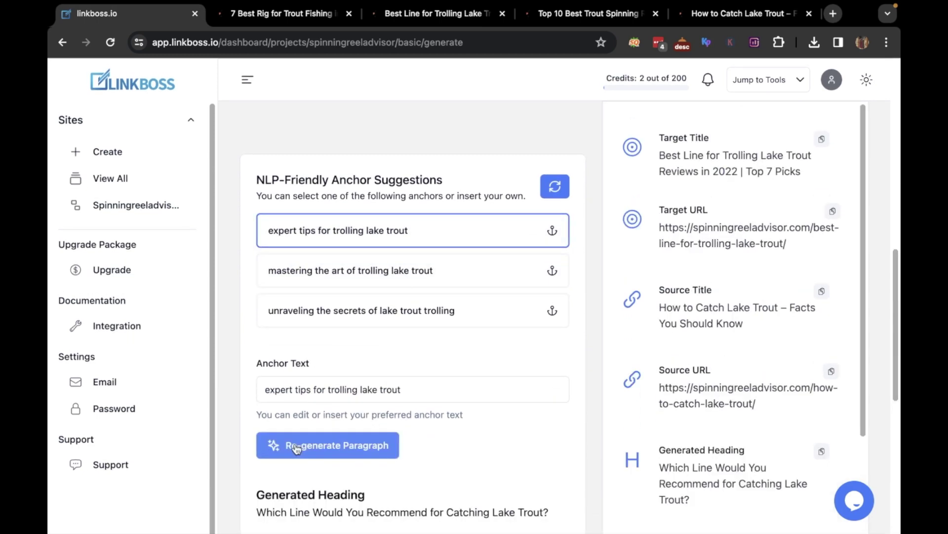
scroll(297, 440, "down", 5)
scroll(295, 444, "down", 2)
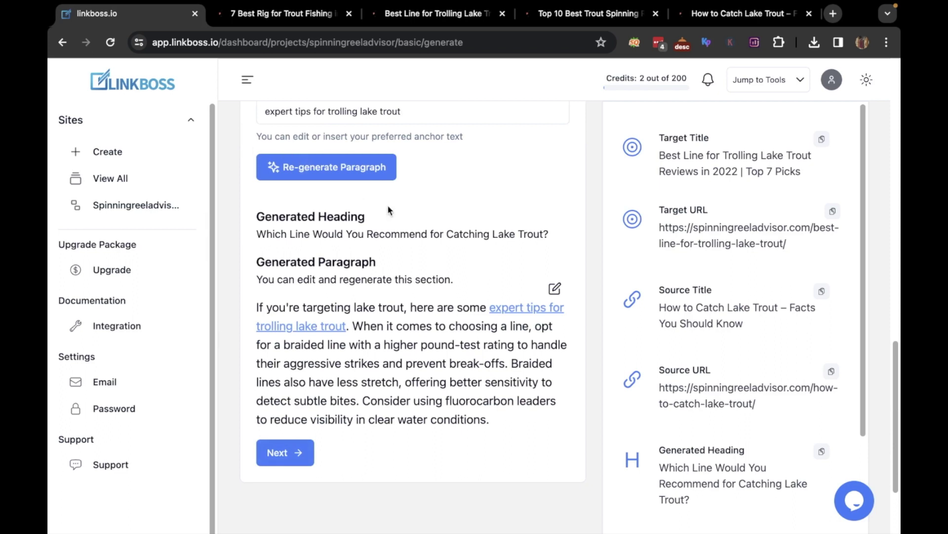
Step: Place the new heading and paragraph just above the 'Make Use of Effective Methods' section
scroll(299, 457, "down", 1)
left_click(299, 445)
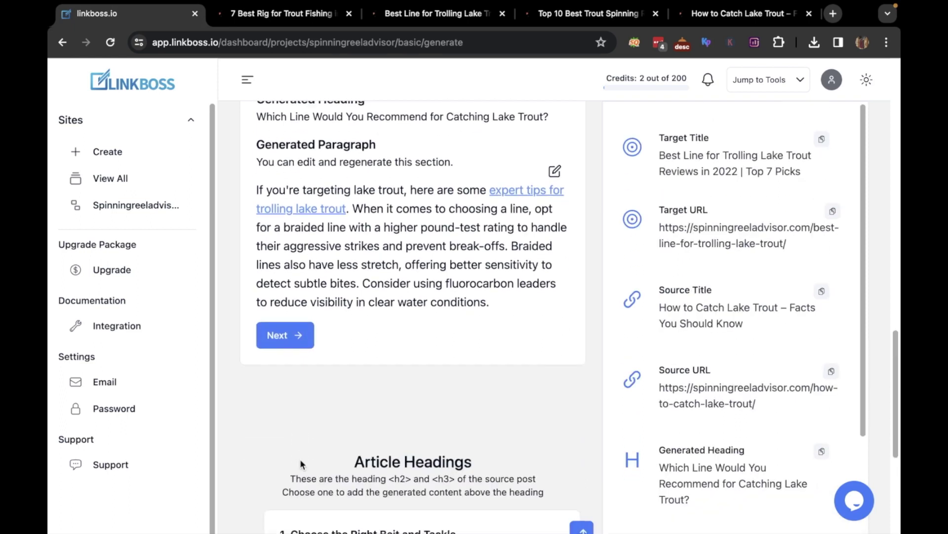
scroll(300, 458, "down", 3)
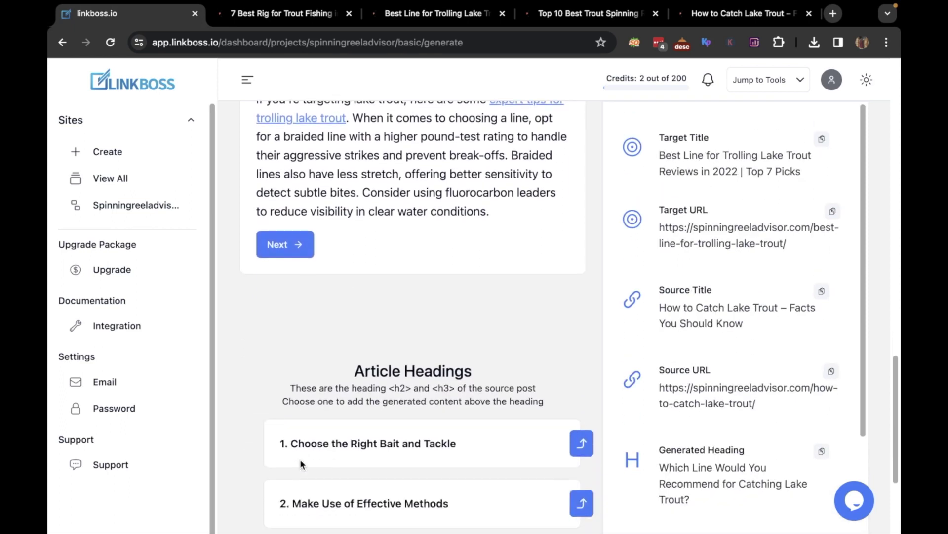
scroll(300, 458, "down", 3)
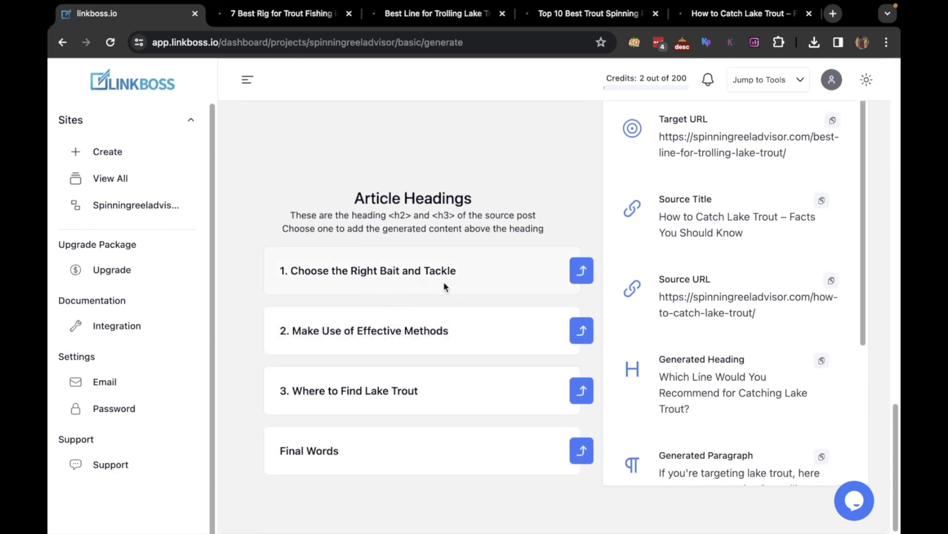
left_click(582, 330)
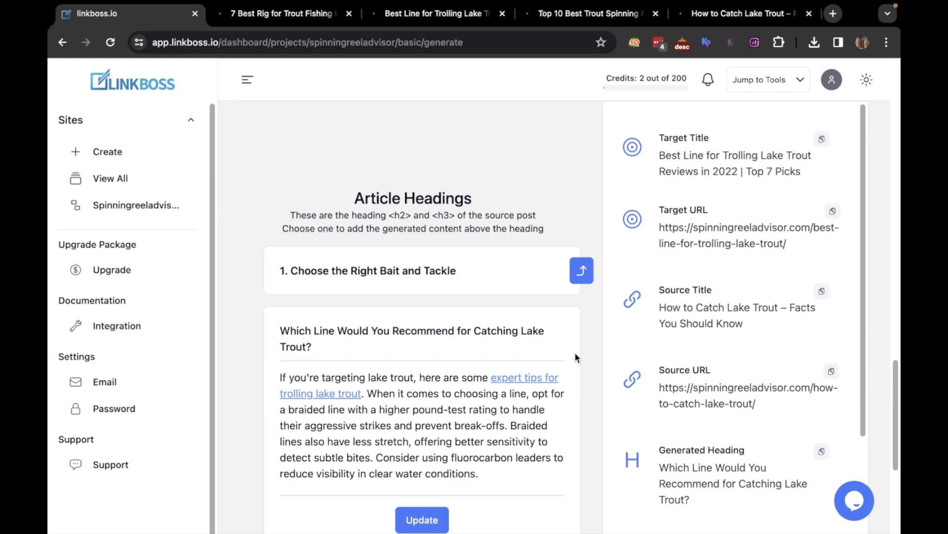
Step: Update the lake-trout article with the new section and confirm the update
scroll(576, 357, "down", 2)
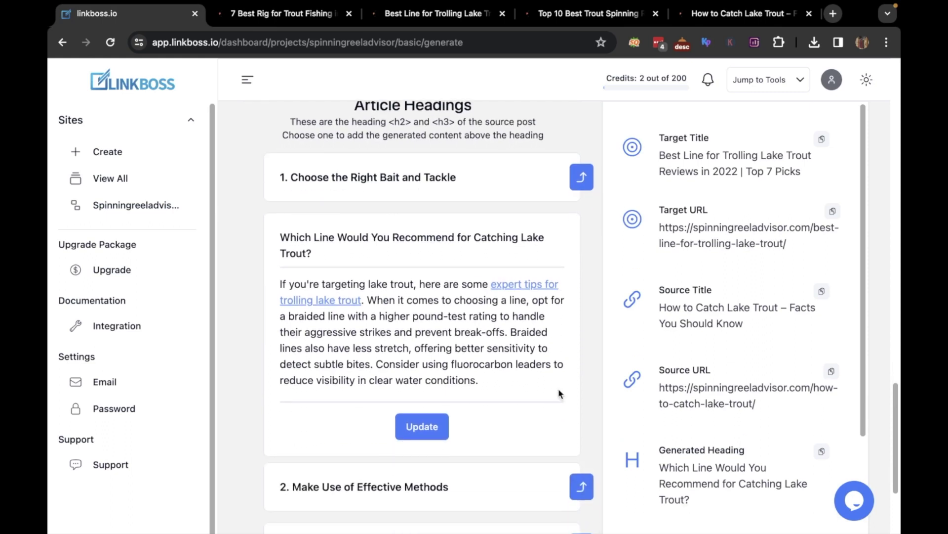
left_click(435, 434)
left_click(621, 320)
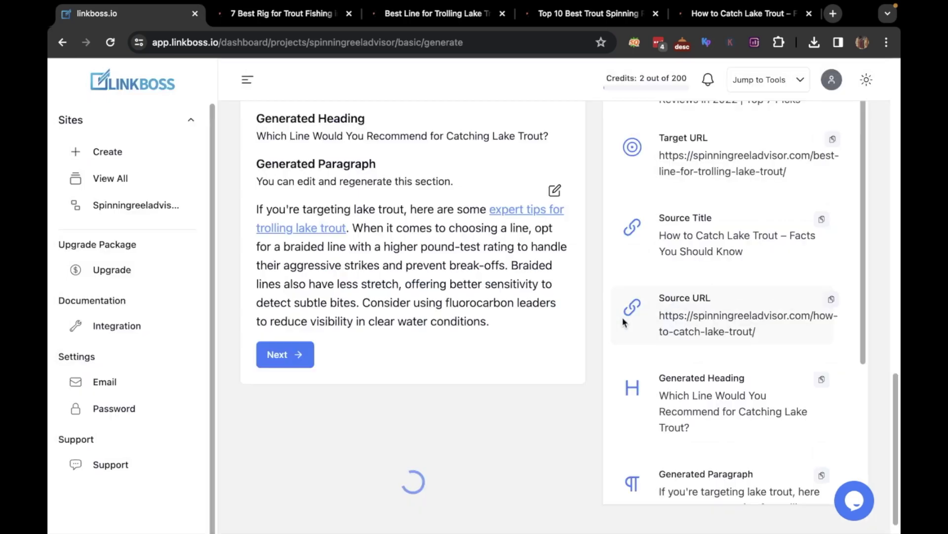